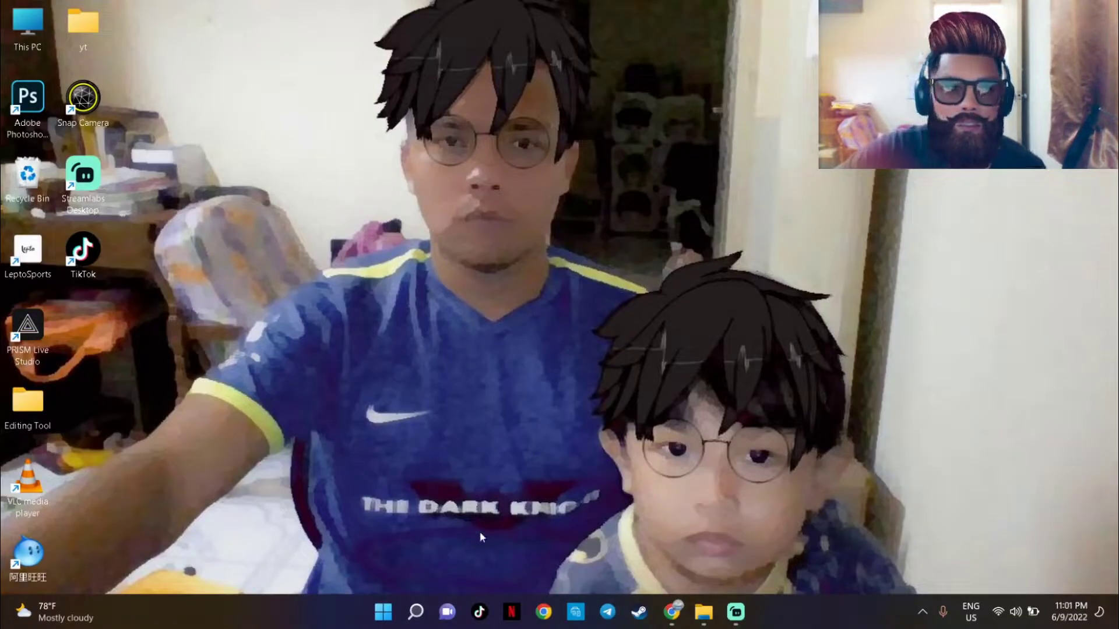
Step: Switch to Chrome and search Google for "snap camera" in a new tab
left_click(672, 612)
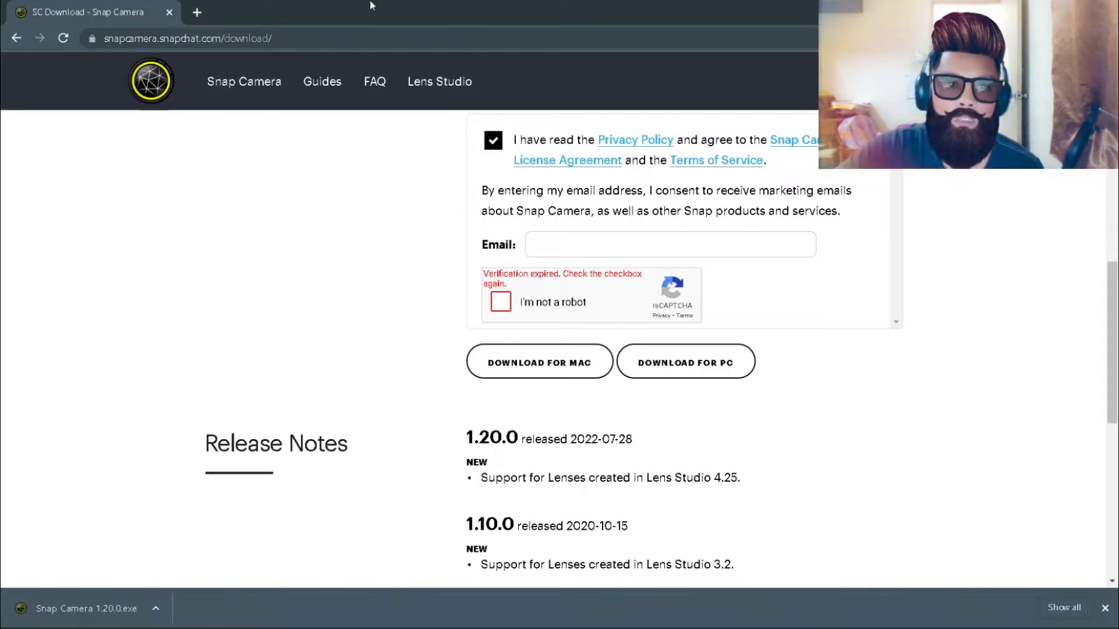
left_click(197, 13)
left_click(438, 285)
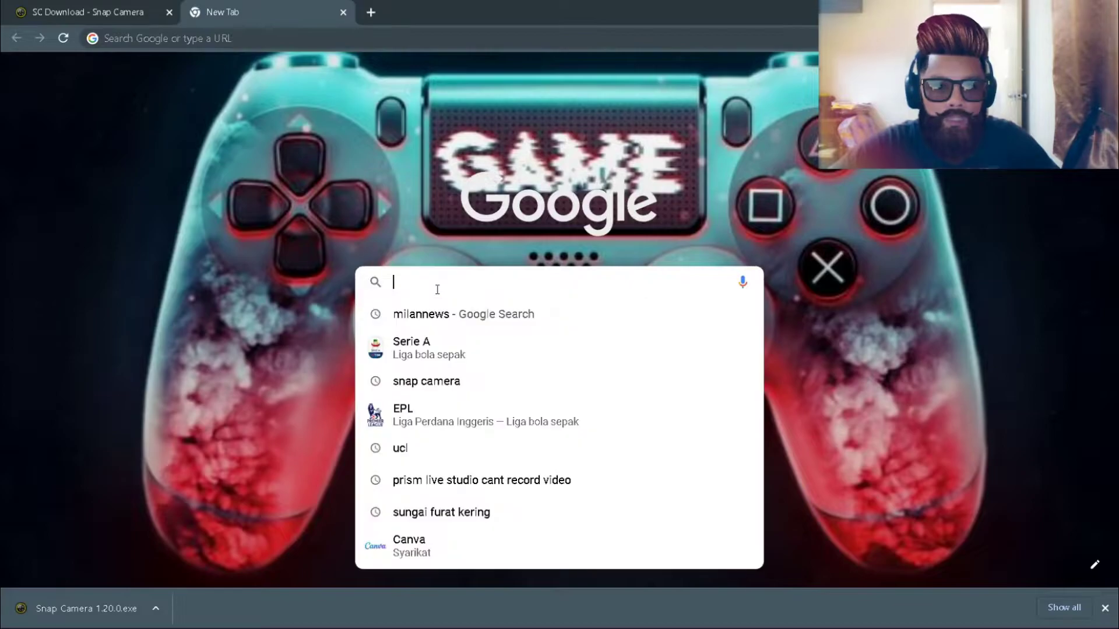
type("snap ")
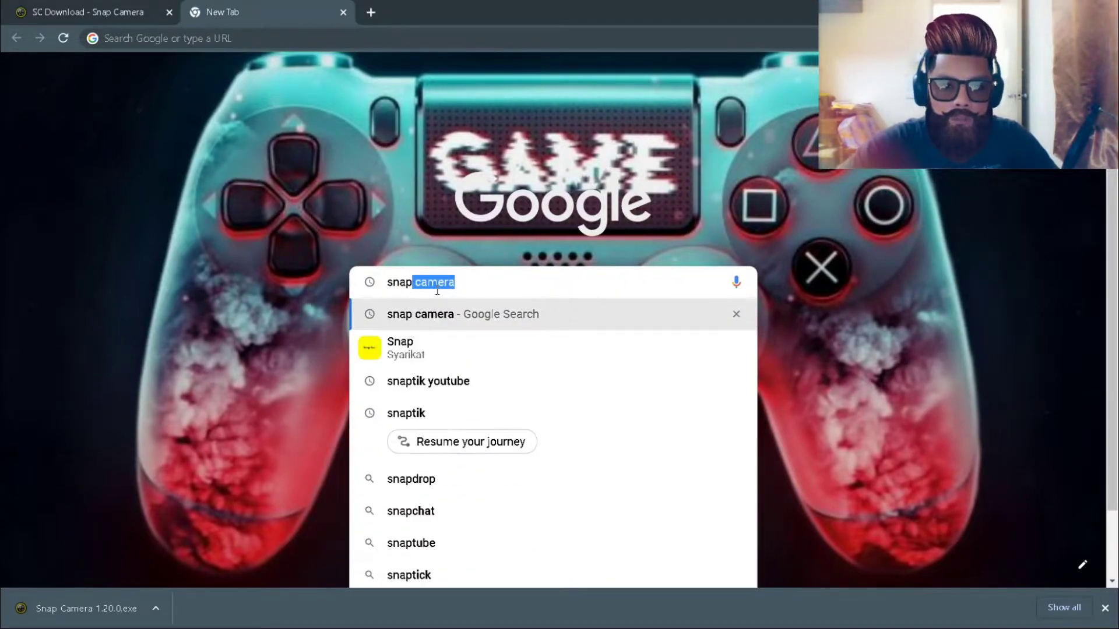
type("camera")
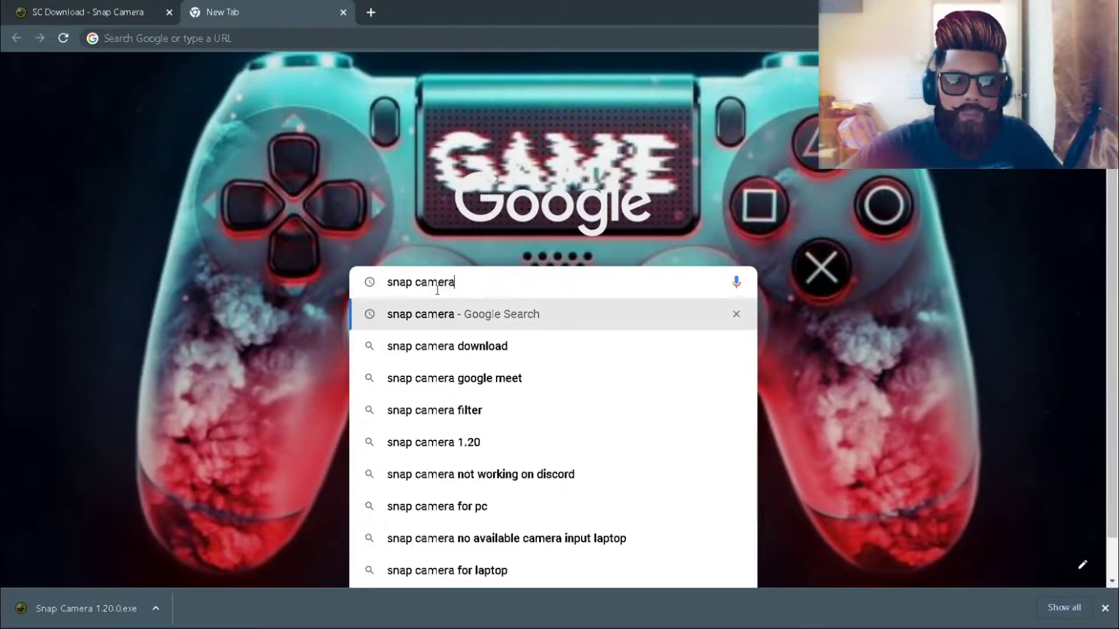
key("Return")
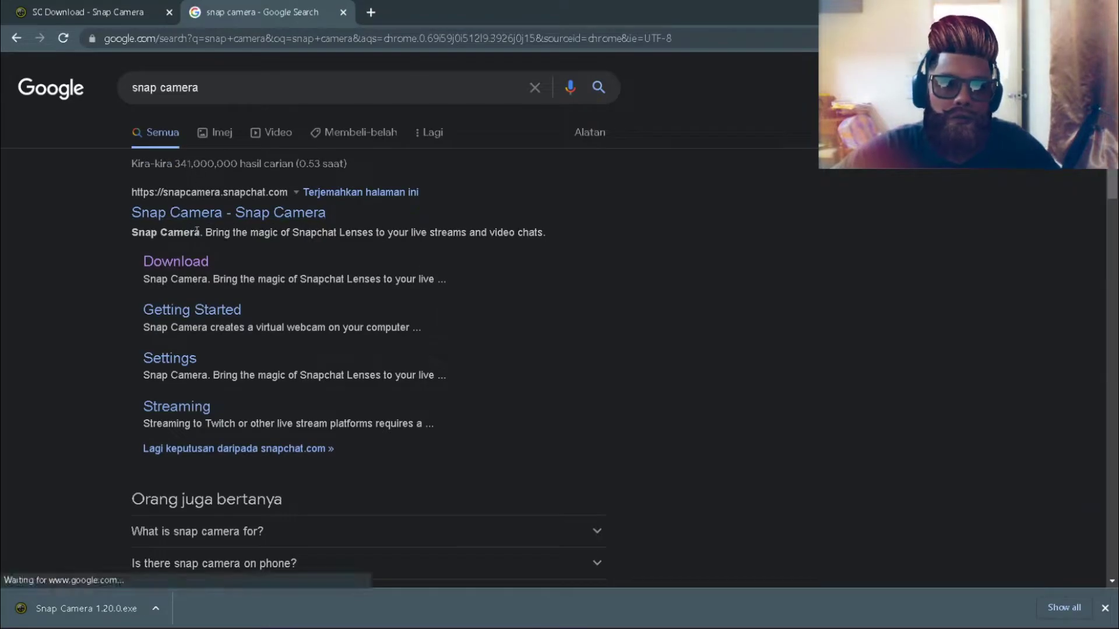
Step: Open the Download page of the official Snap Camera site and review its system requirements
scroll(195, 242, "down", 1)
left_click(175, 190)
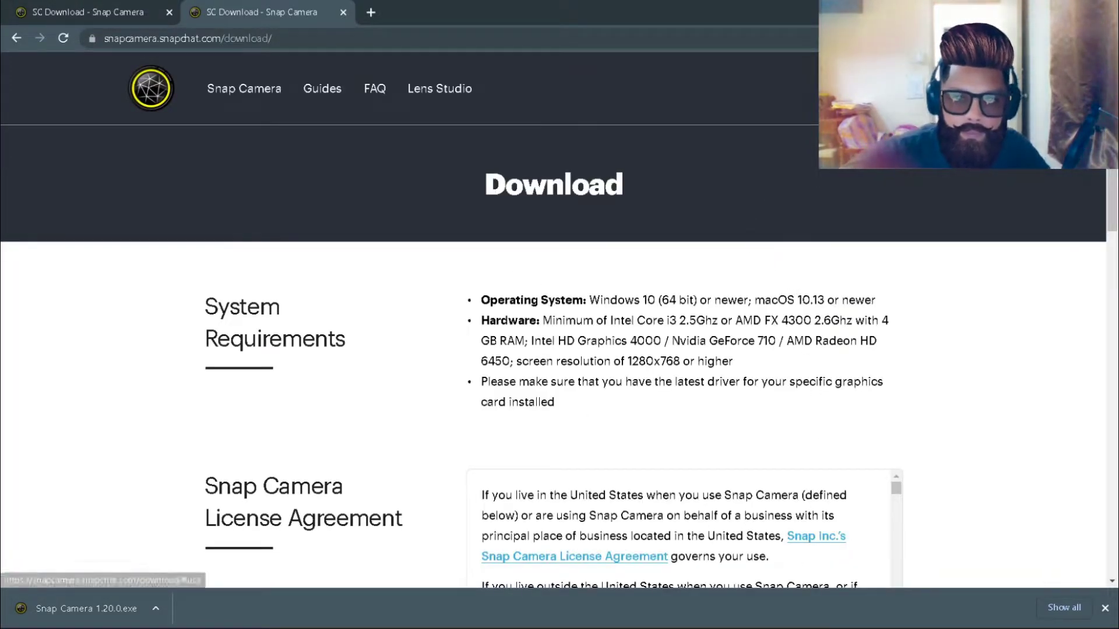
left_click(938, 89)
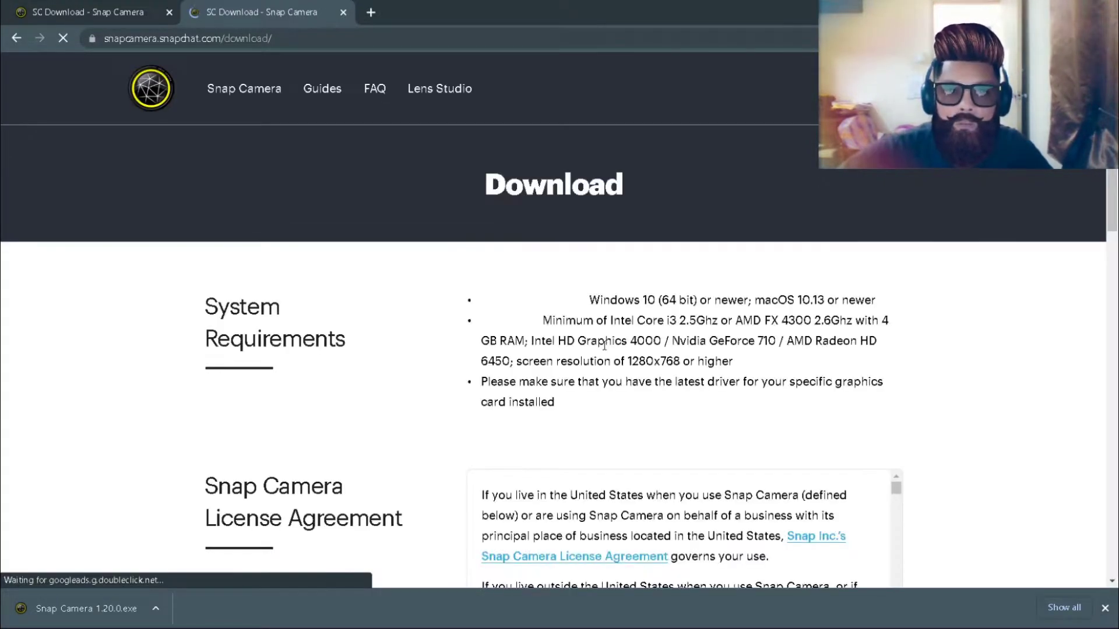
scroll(607, 371, "down", 4)
scroll(586, 269, "up", 4)
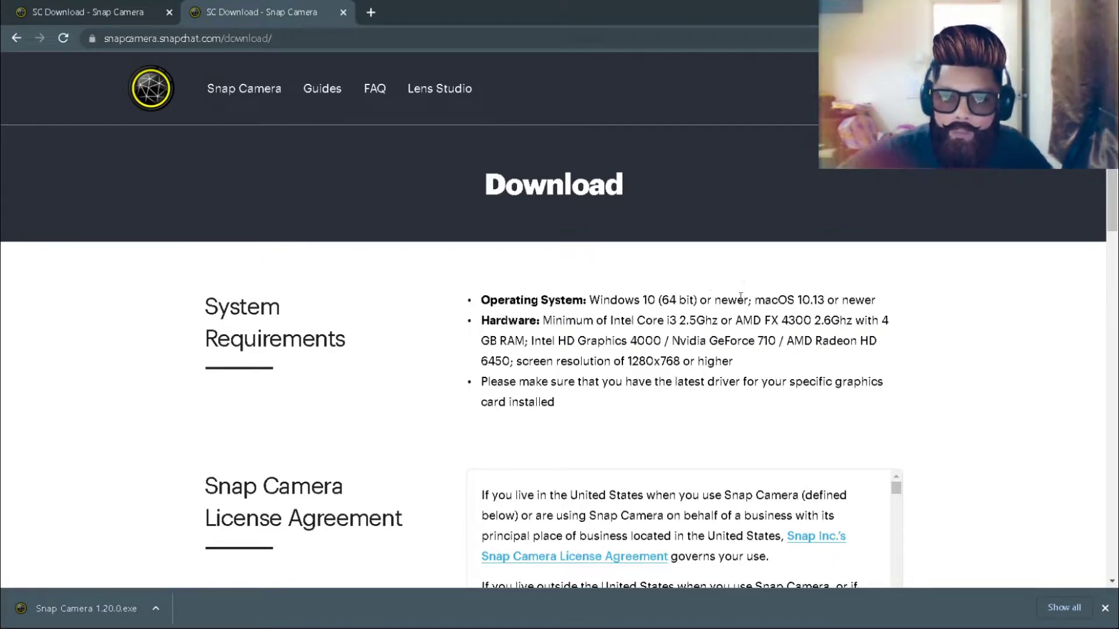
scroll(665, 336, "down", 1)
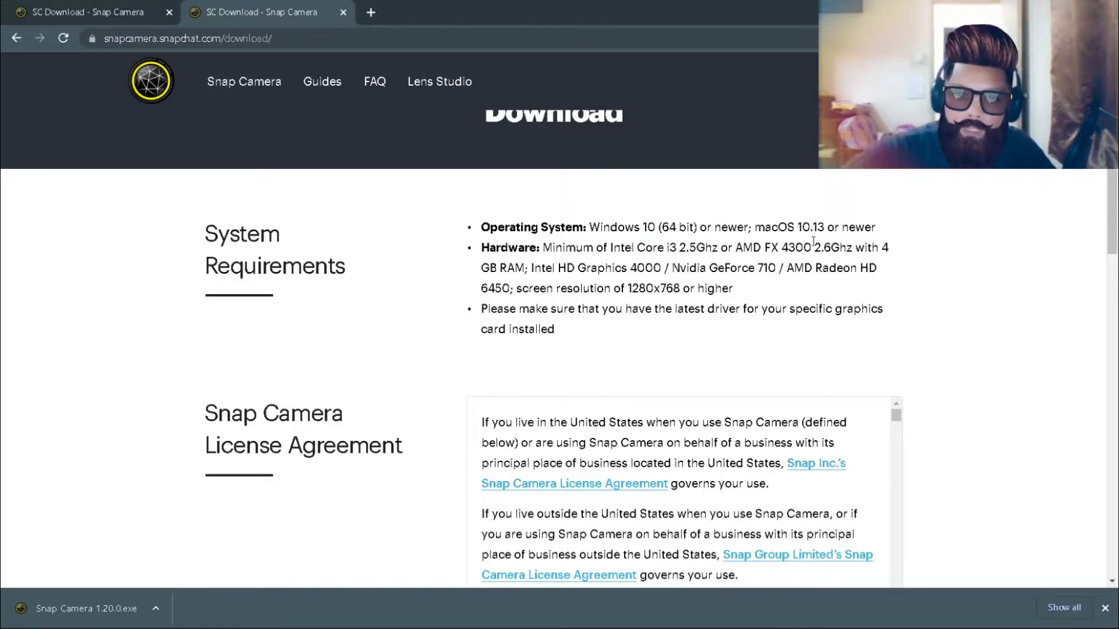
Step: Agree to the privacy policy and license terms with the robot check completed, and use the download options of Snap Camera 1.20.0.exe
scroll(680, 313, "down", 5)
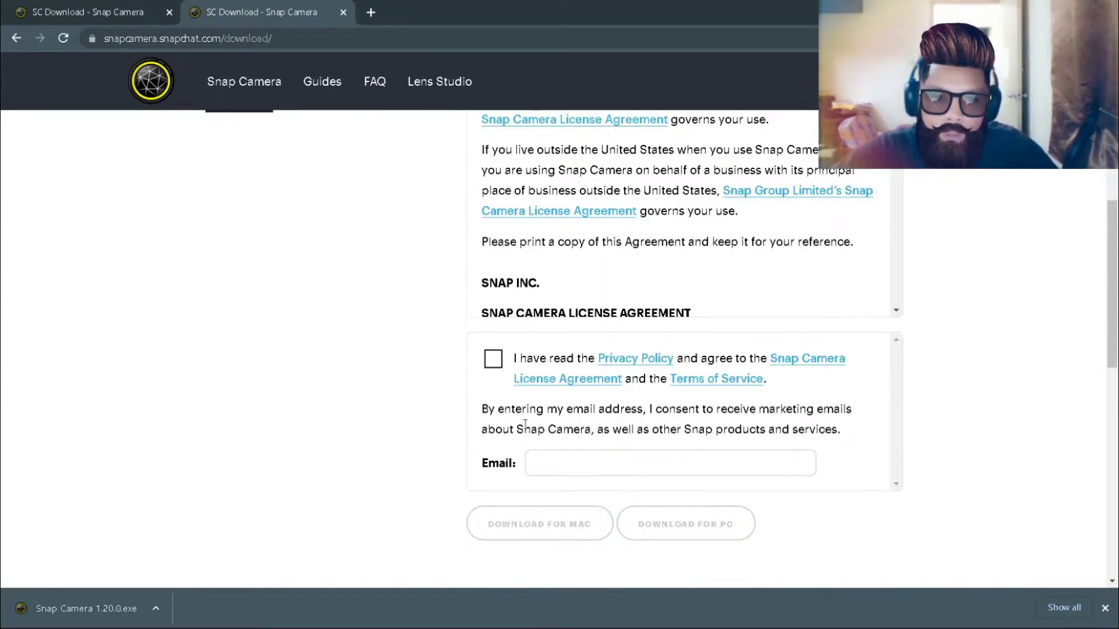
left_click(500, 366)
scroll(538, 332, "down", 2)
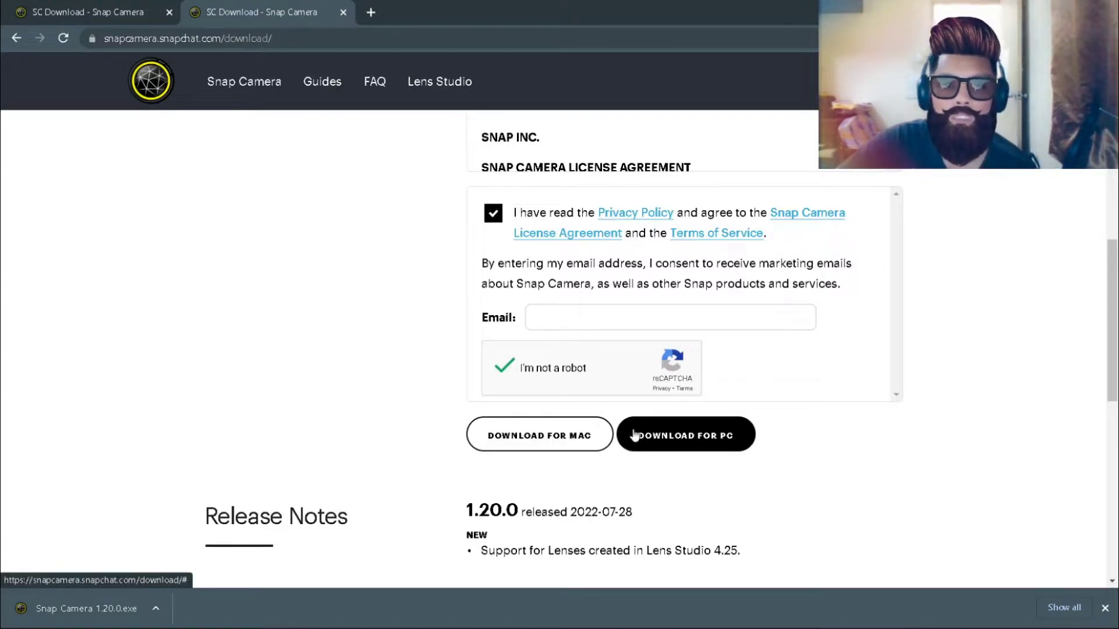
left_click(157, 609)
left_click(205, 559)
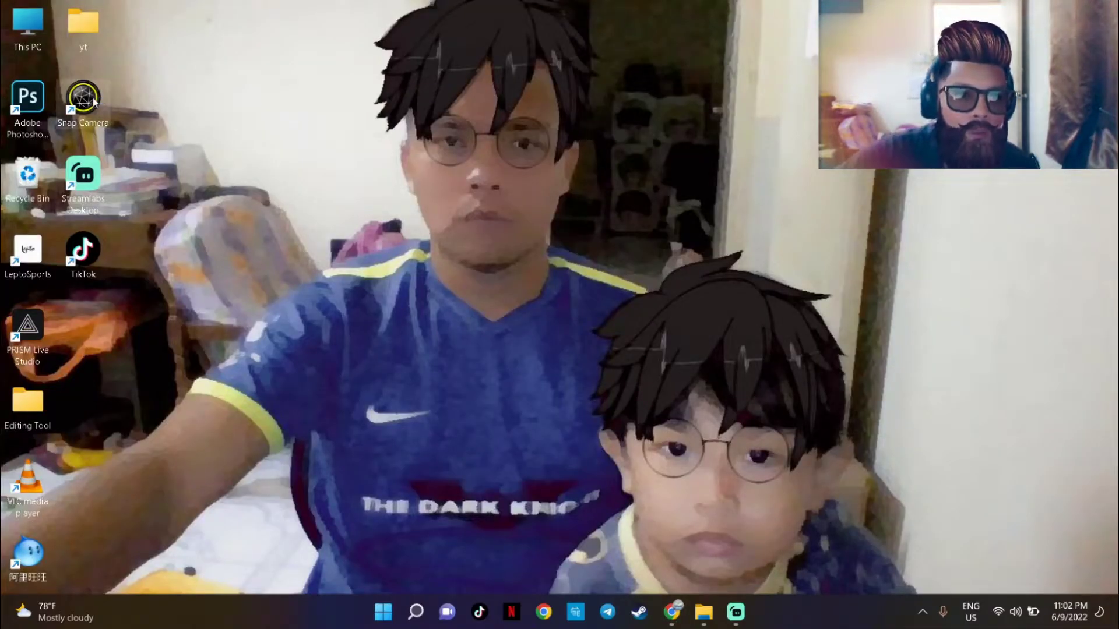
Step: Launch Snap Camera from the desktop and browse its featured lenses, categories and top community lenses
double_click(84, 98)
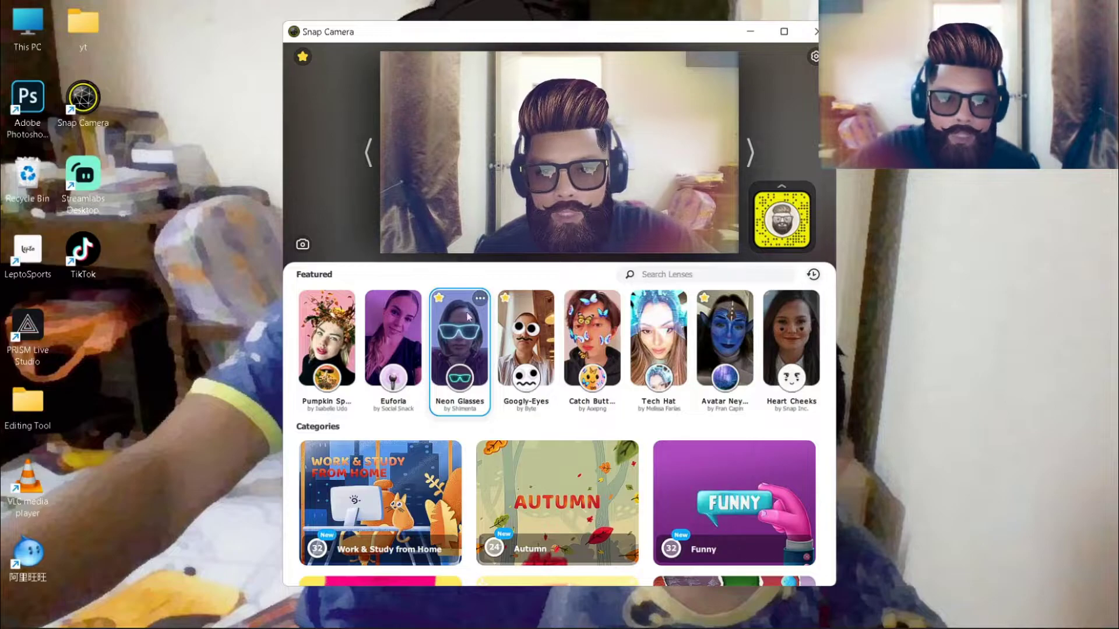
scroll(525, 396, "down", 2)
scroll(591, 431, "down", 4)
scroll(516, 418, "down", 1)
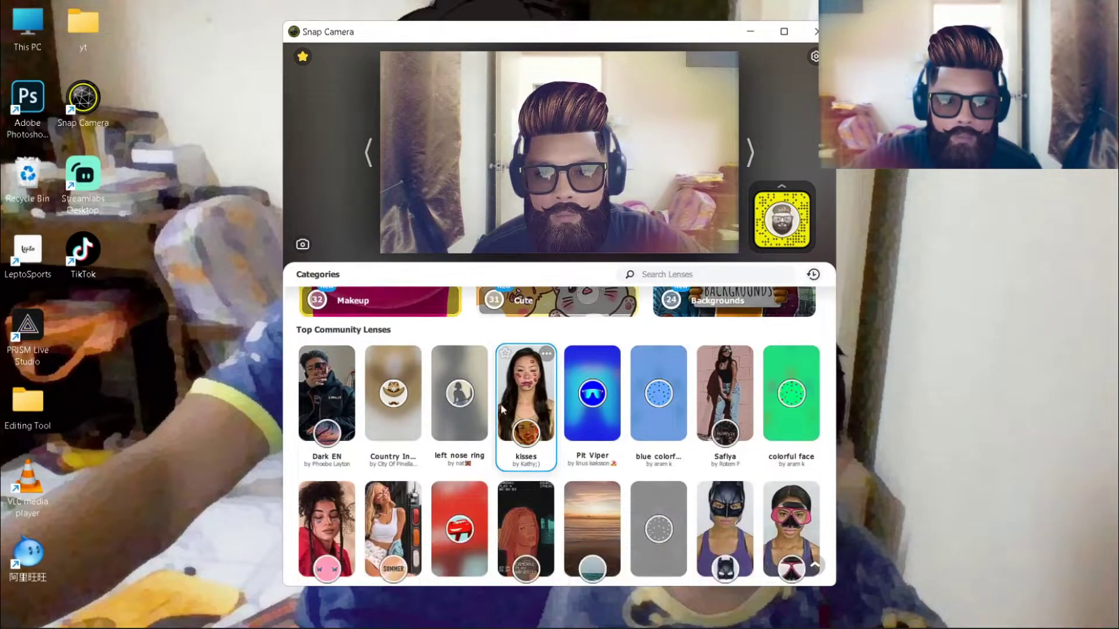
scroll(505, 407, "up", 4)
scroll(429, 371, "up", 2)
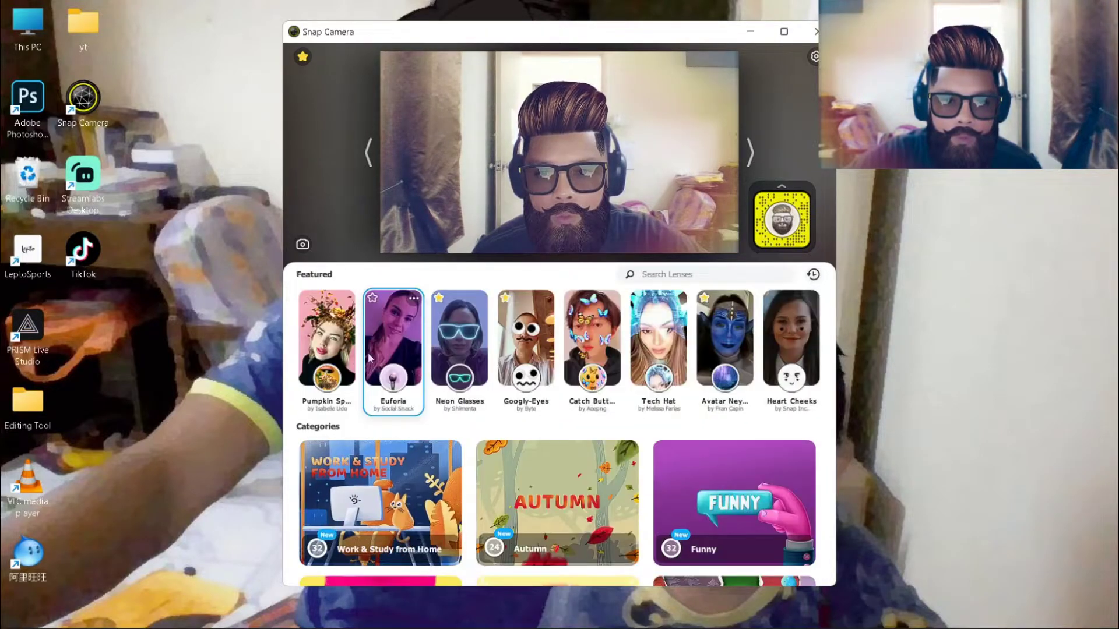
Step: Preview the featured pumpkin crown, Neon Glasses, Googly-Eyes and Avatar Neytiri lenses on the camera image one after another
left_click(321, 345)
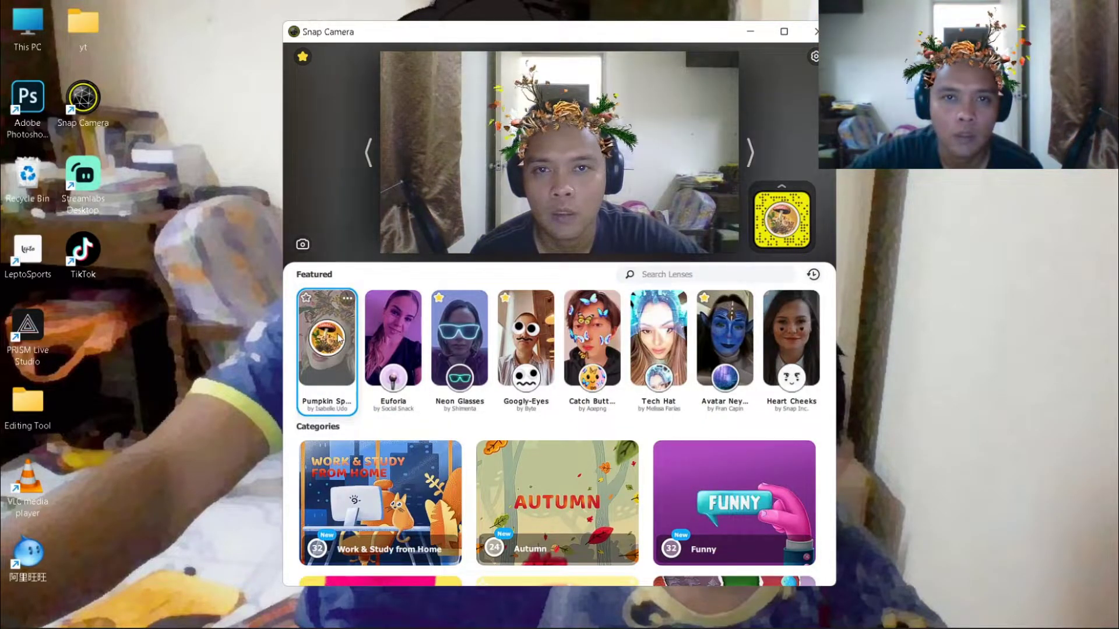
left_click(460, 341)
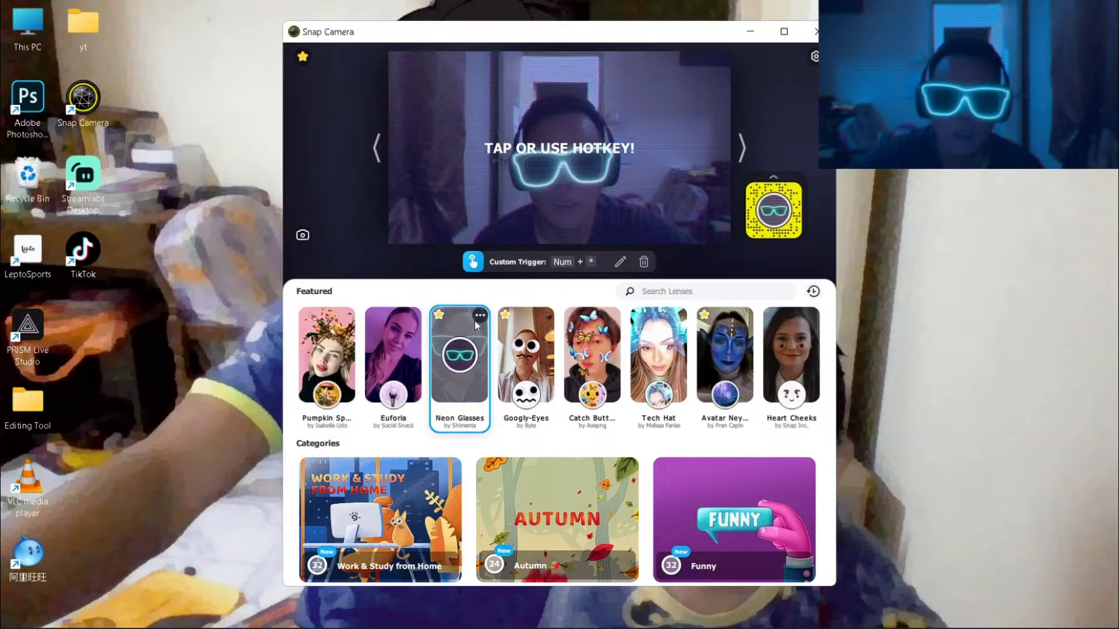
left_click(521, 349)
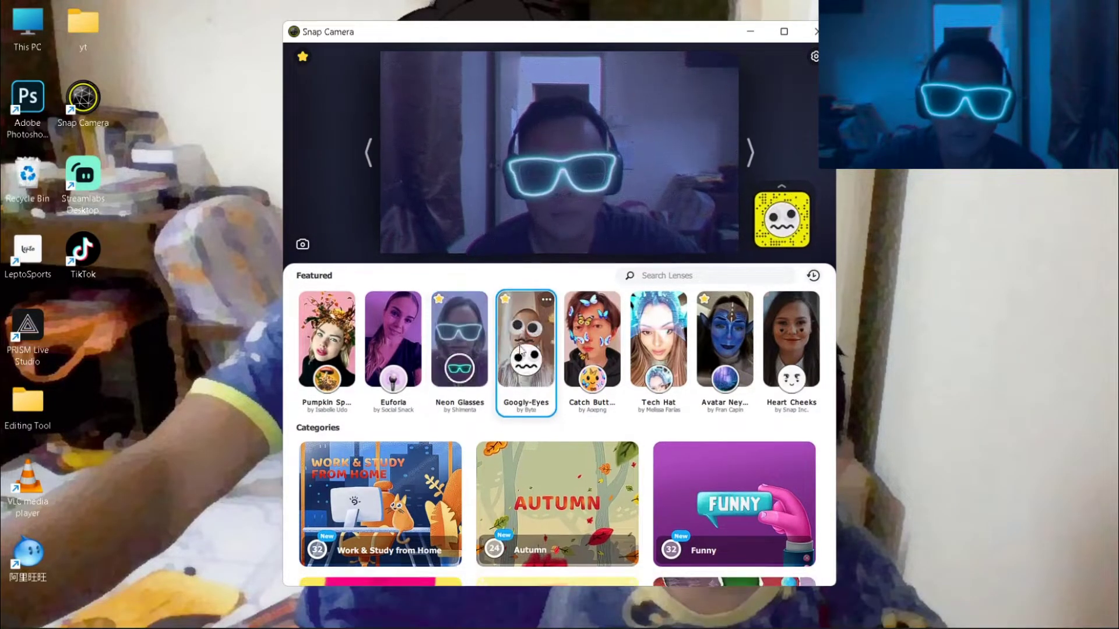
left_click(723, 337)
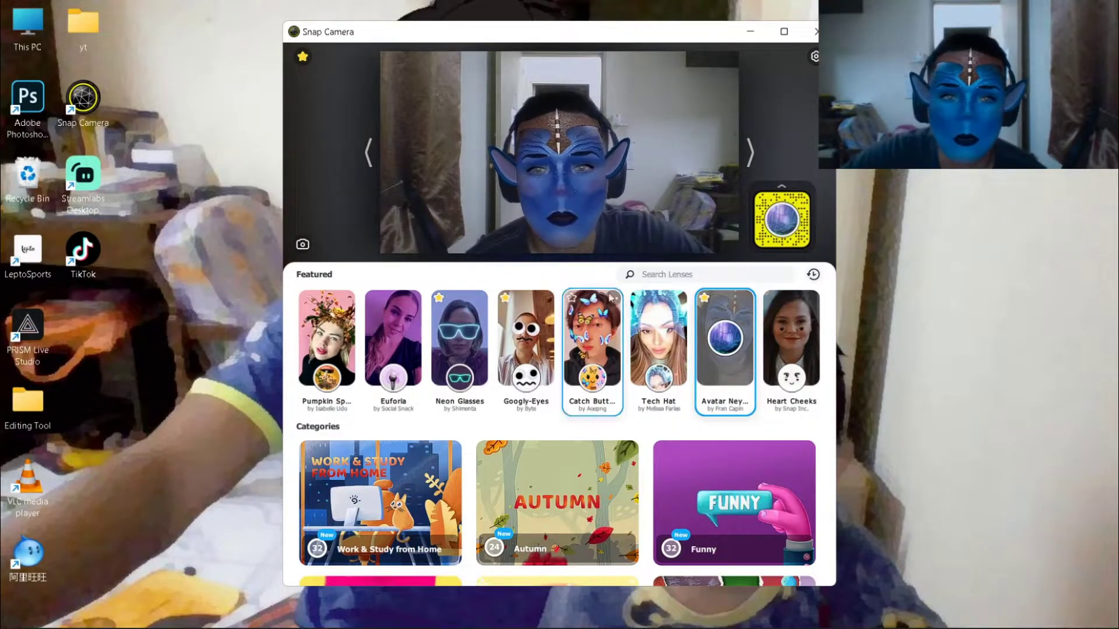
Step: Search the lenses for "sharingan" and apply the sasuke sharingan lens from the results
left_click(663, 275)
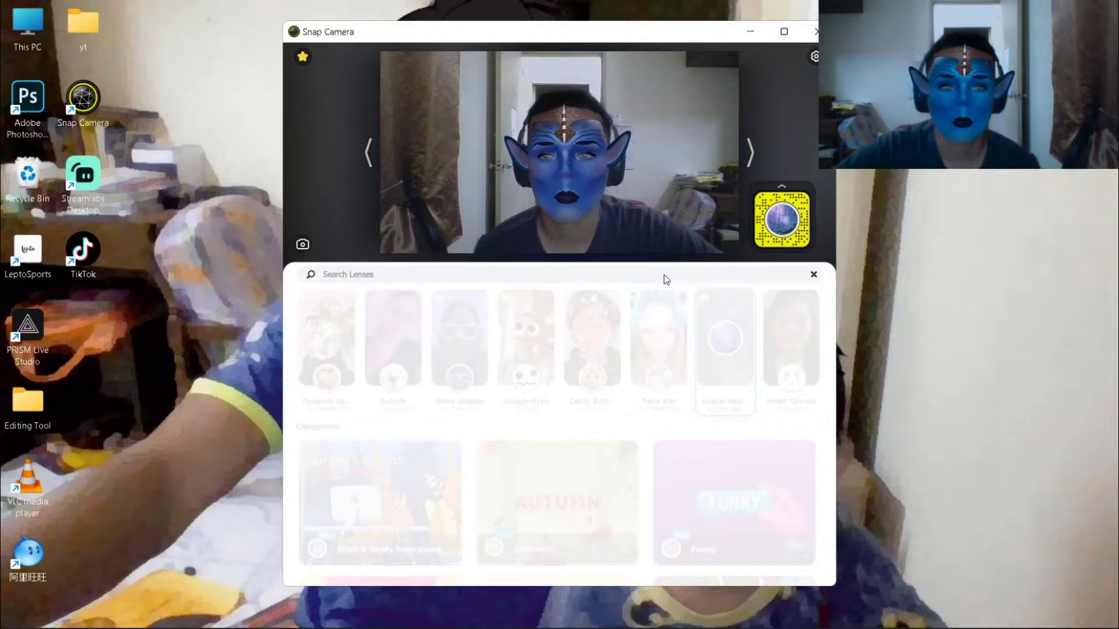
type("saha")
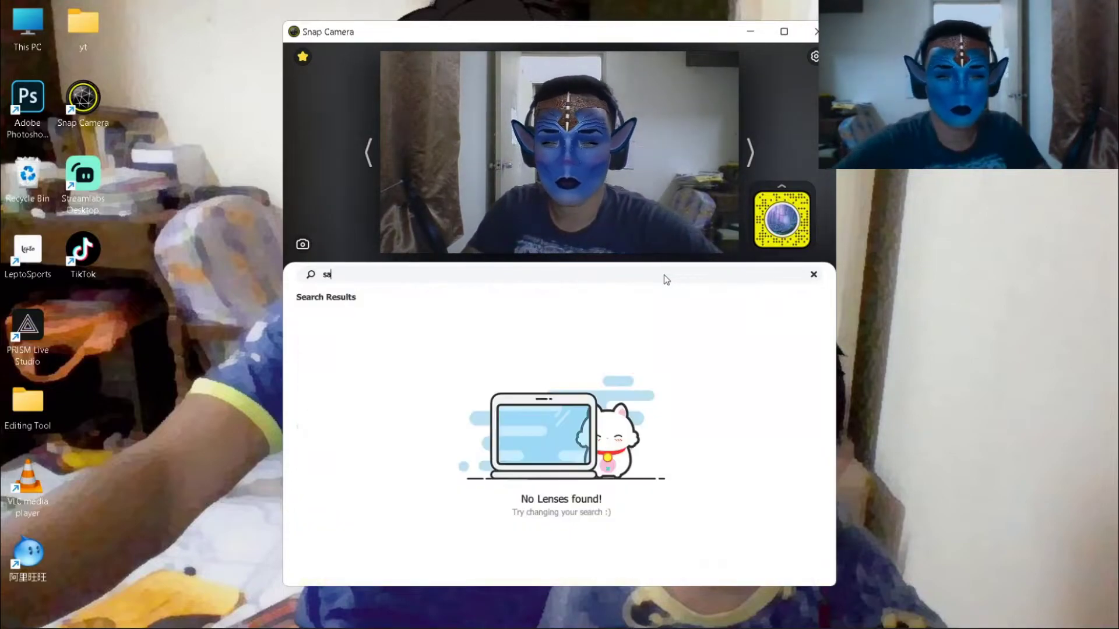
key("BackSpace")
key("BackSpace")
key("BackSpace")
type("haringan")
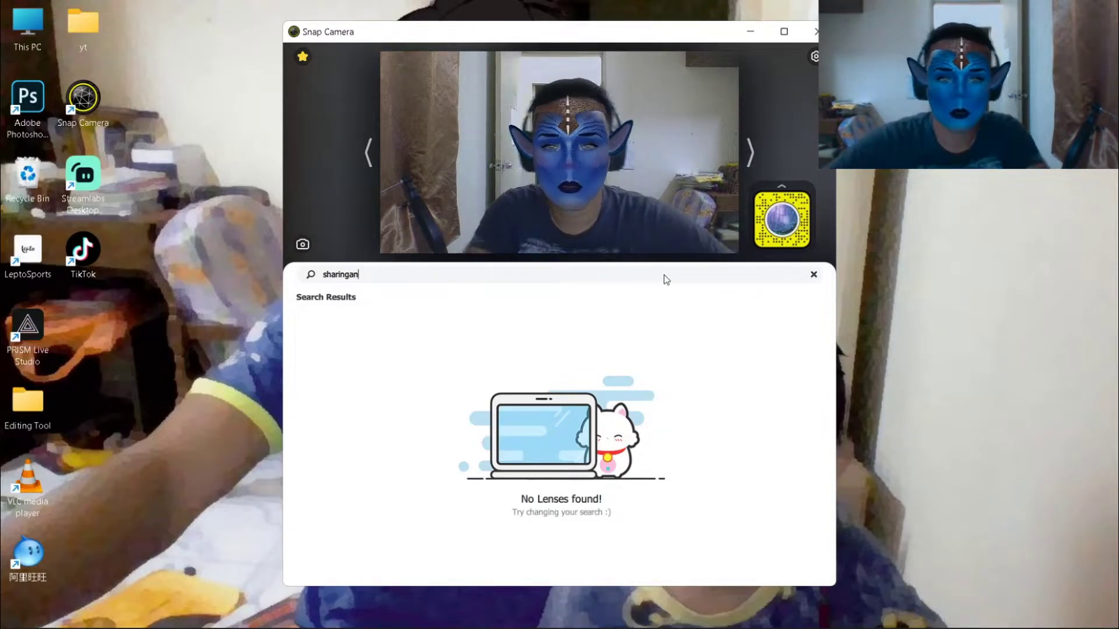
left_click(789, 363)
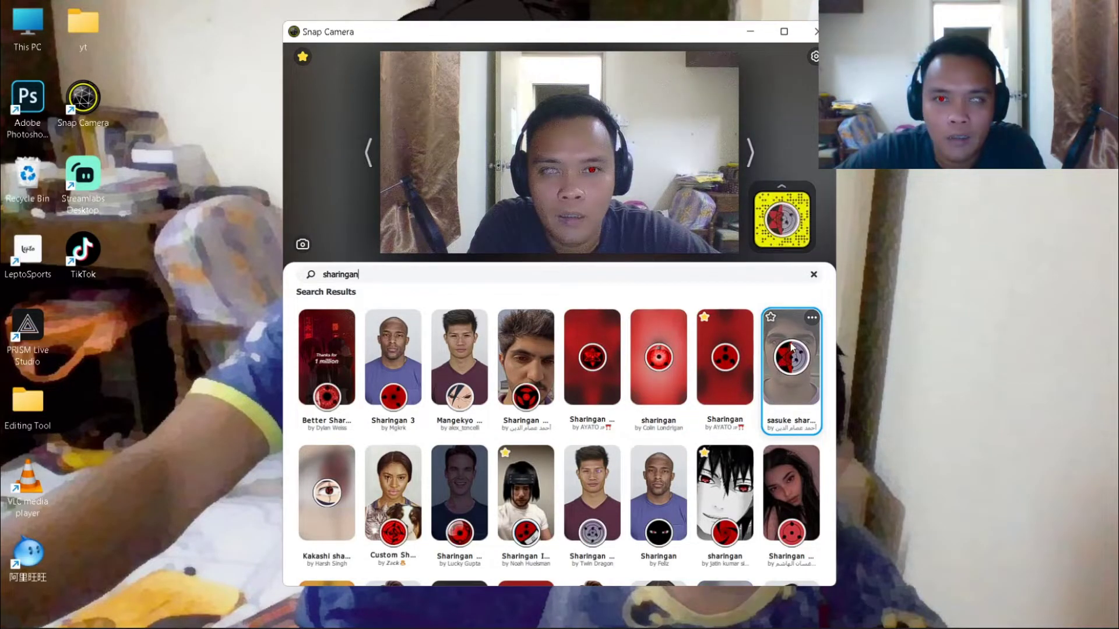
scroll(707, 376, "down", 2)
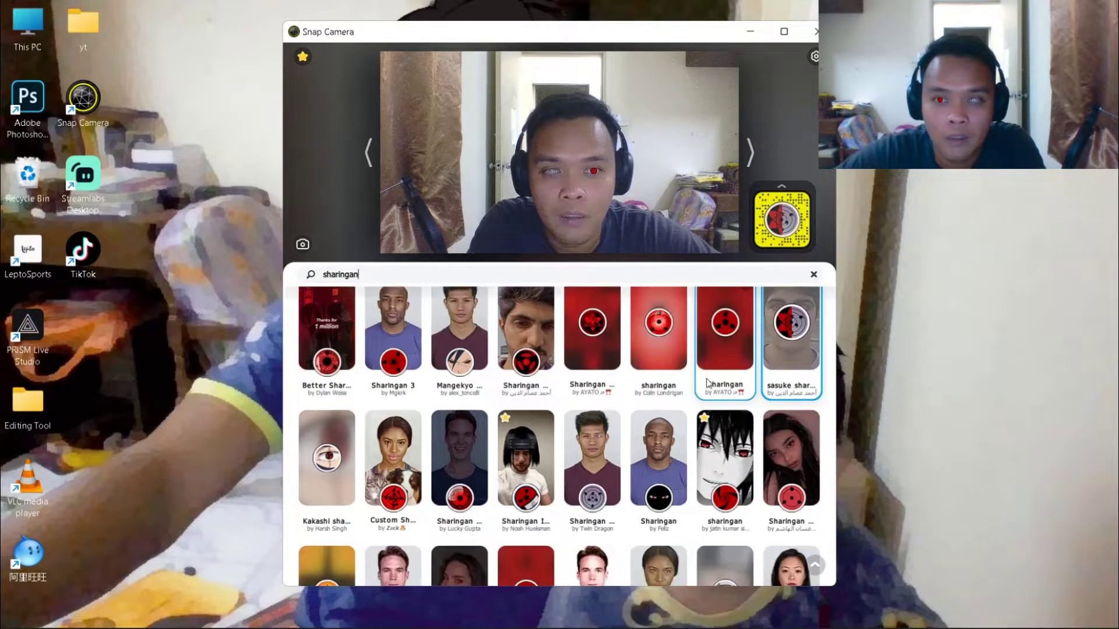
Step: Leave the lens search, apply the featured Neon Glasses lens and trigger its effect on the camera preview
key("Escape")
left_click(466, 329)
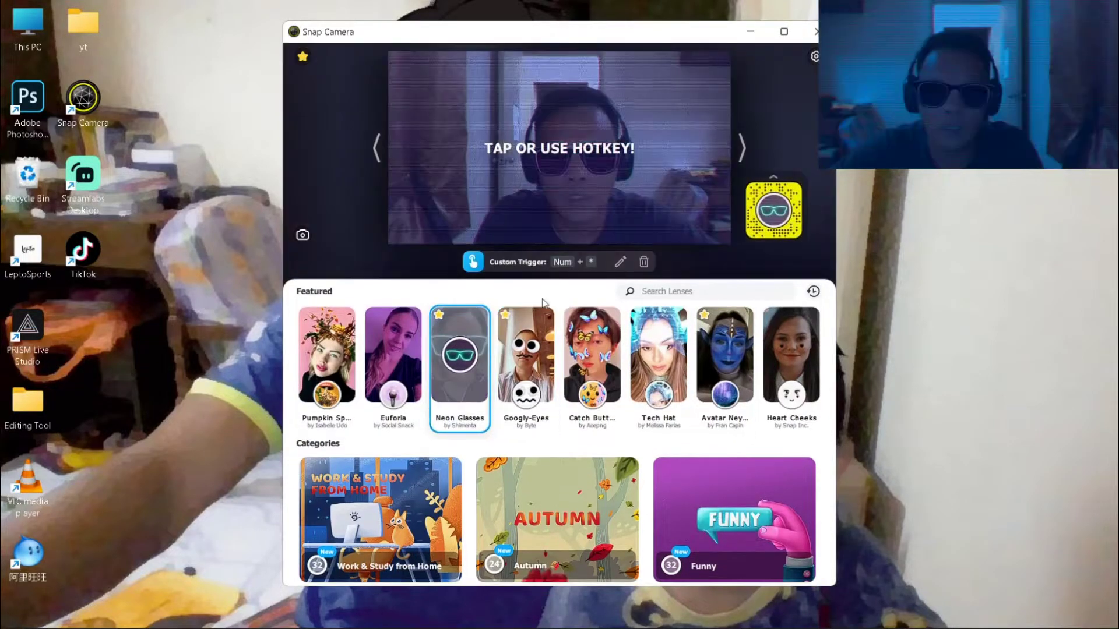
left_click(522, 200)
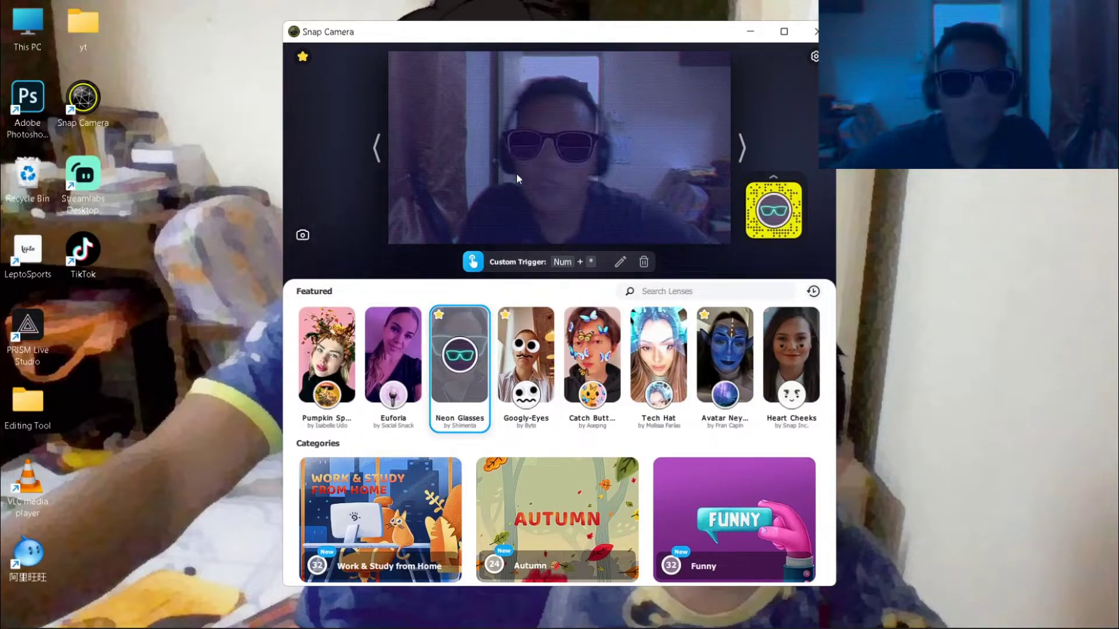
Step: Apply the featured Tech Hat lens and add it to the favorites
left_click(666, 345)
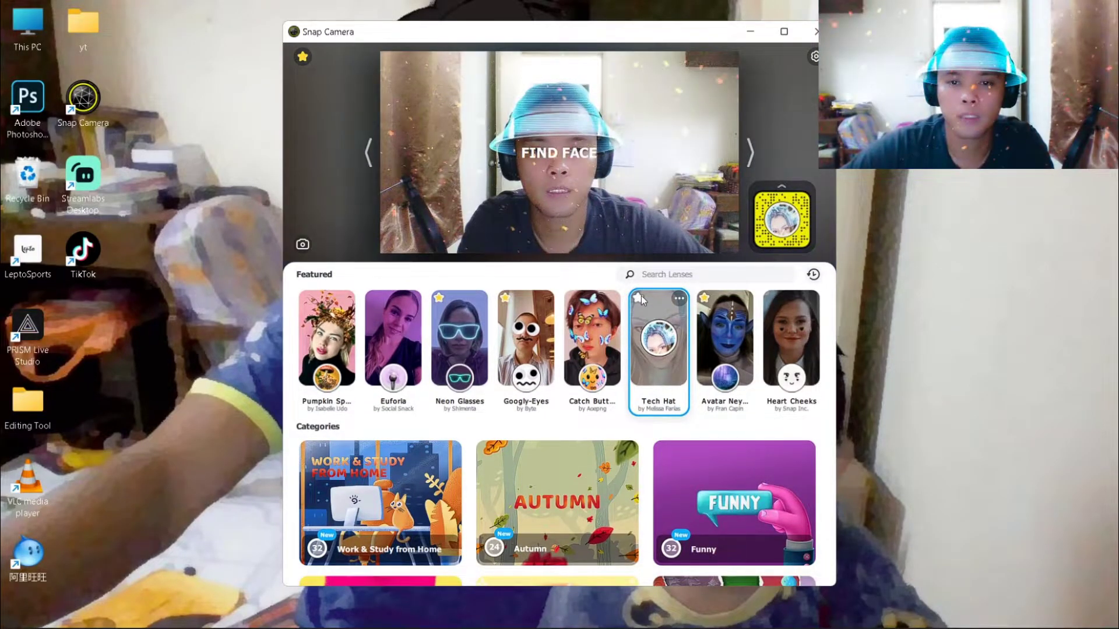
left_click(639, 299)
left_click(639, 299)
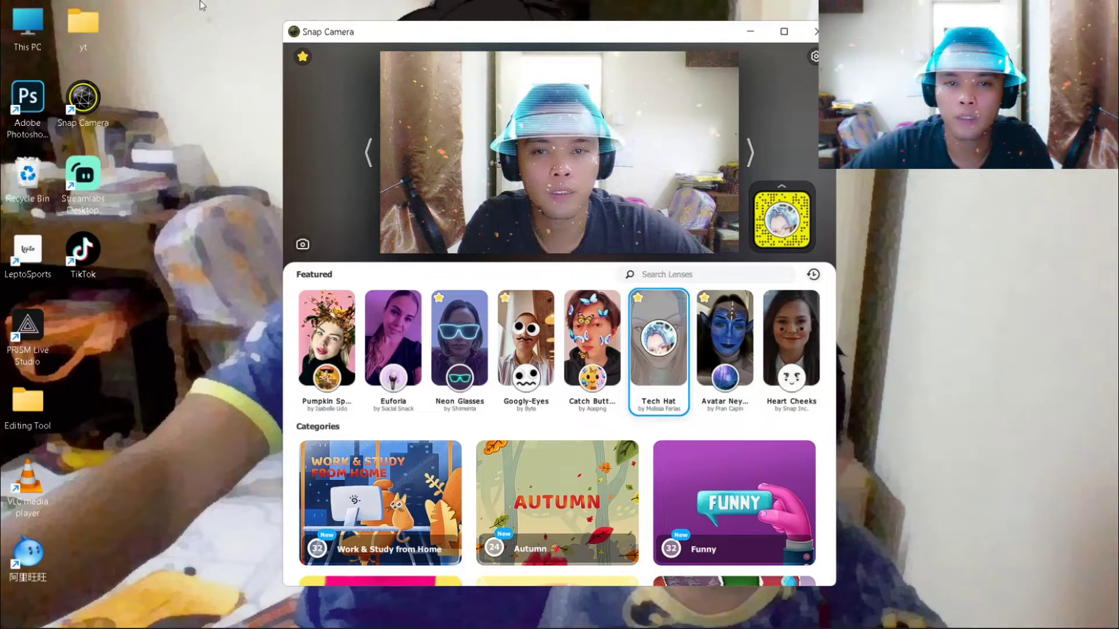
Step: Open the lens hotkeys from the favorites and save Shift + 5 as the hotkey for Tech Hat
left_click(304, 56)
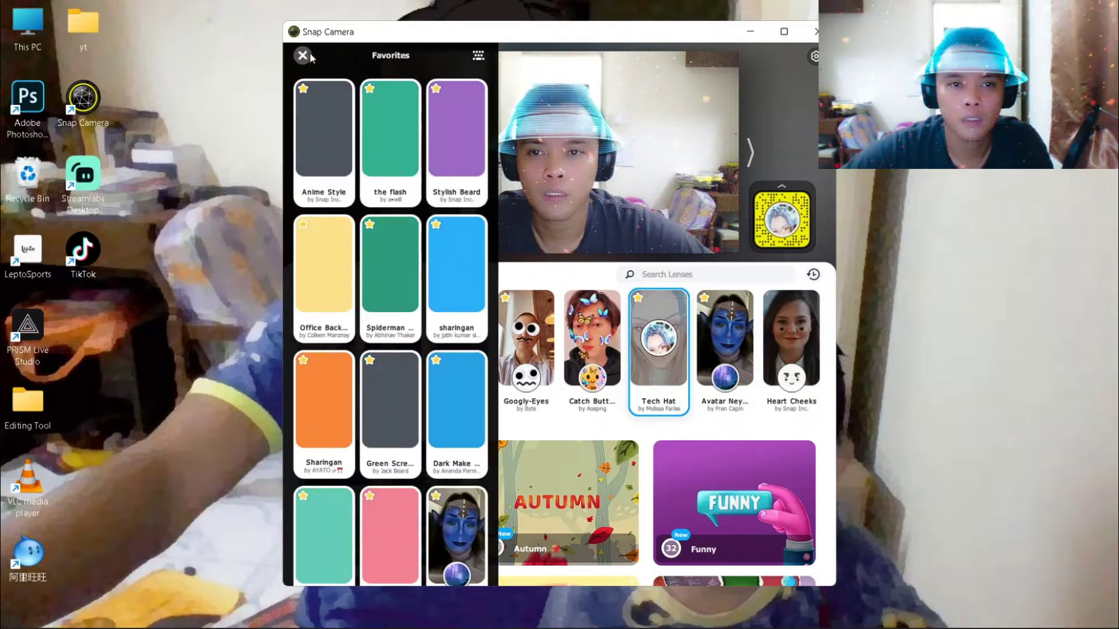
left_click(481, 60)
scroll(490, 346, "down", 1)
scroll(489, 346, "down", 2)
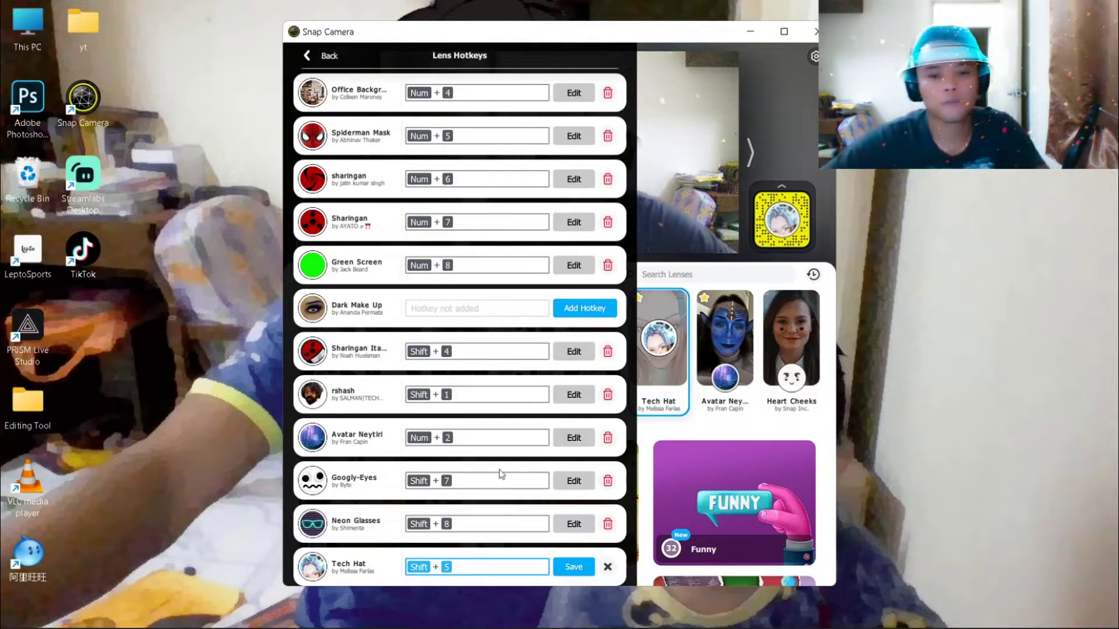
left_click(559, 570)
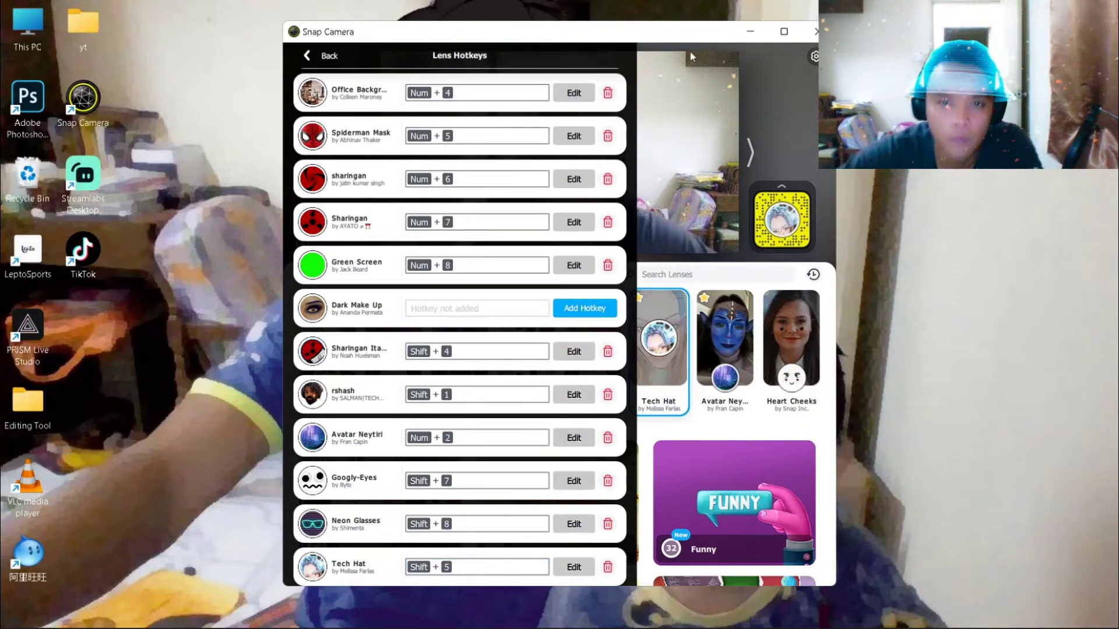
Step: Close the hotkey list and use the assigned hotkeys to switch to rshash, Tech Hat and back to rshash
left_click(707, 81)
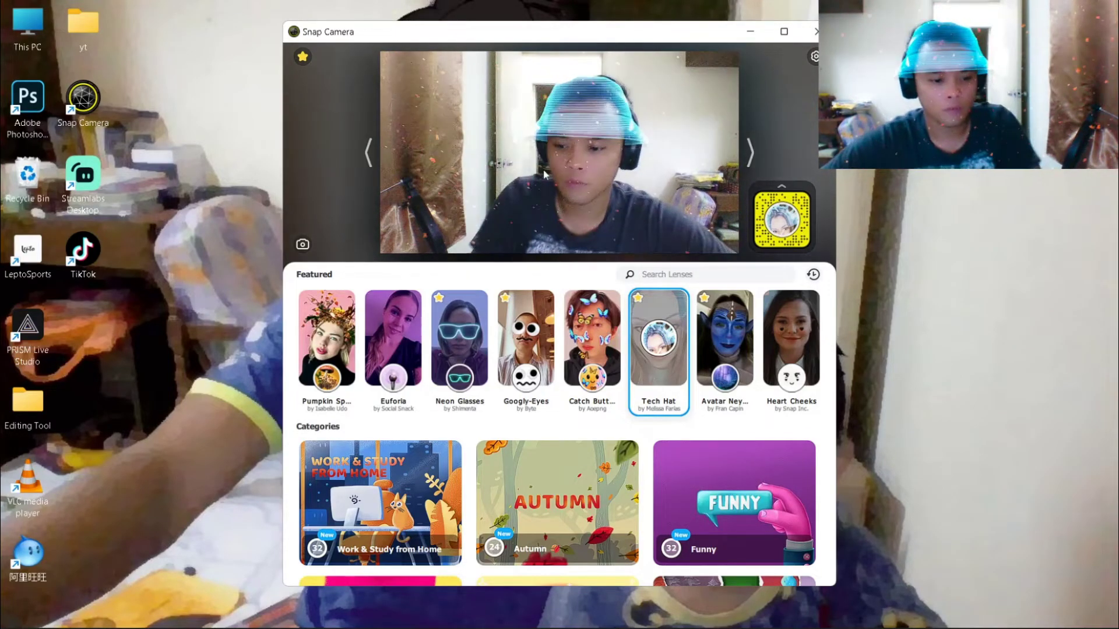
key("shift+1")
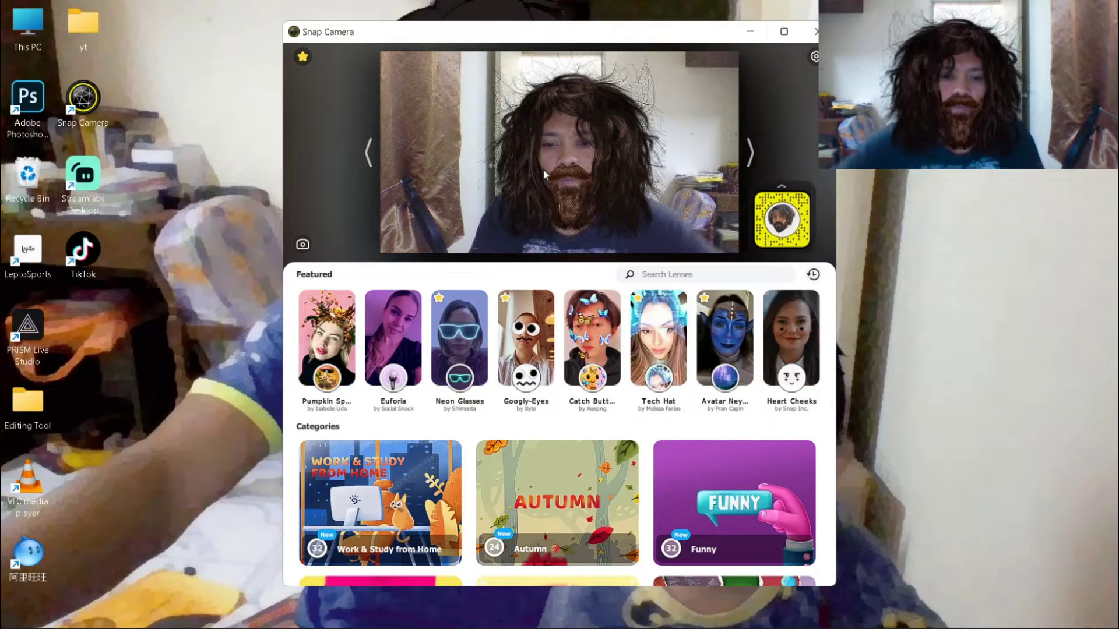
key("shift+2")
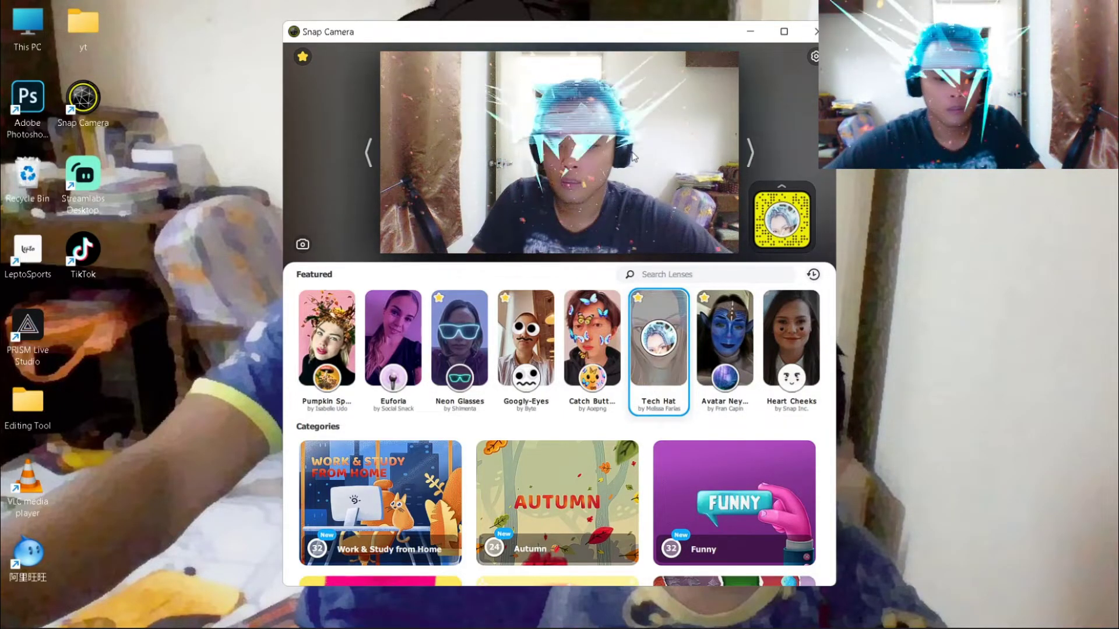
key("shift+1")
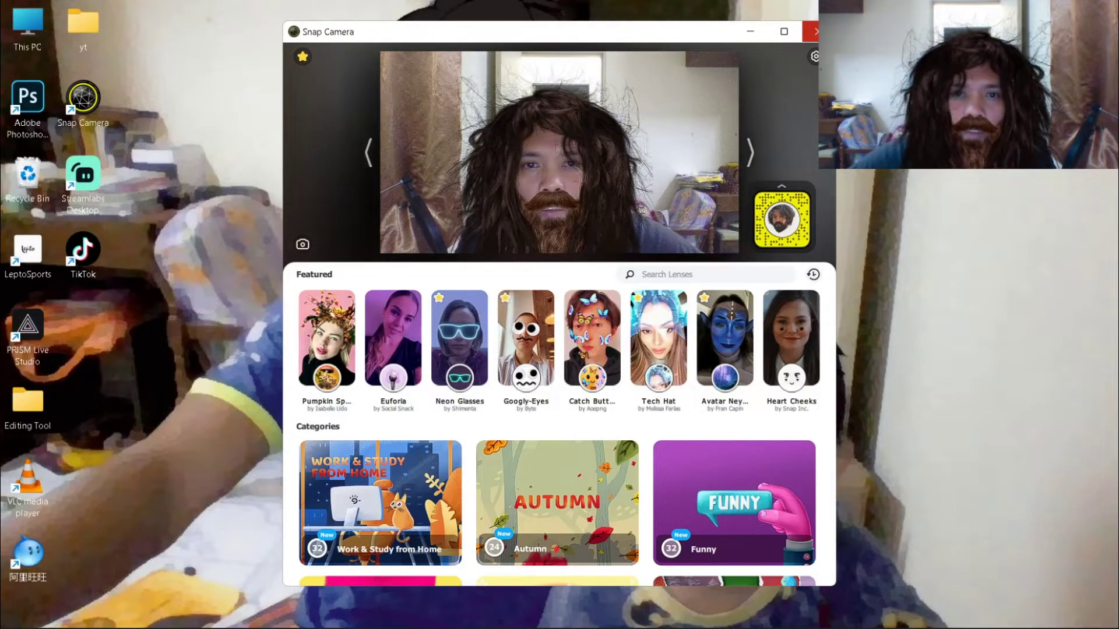
Step: Close the Snap Camera window and switch to Streamlabs Desktop
left_click(811, 32)
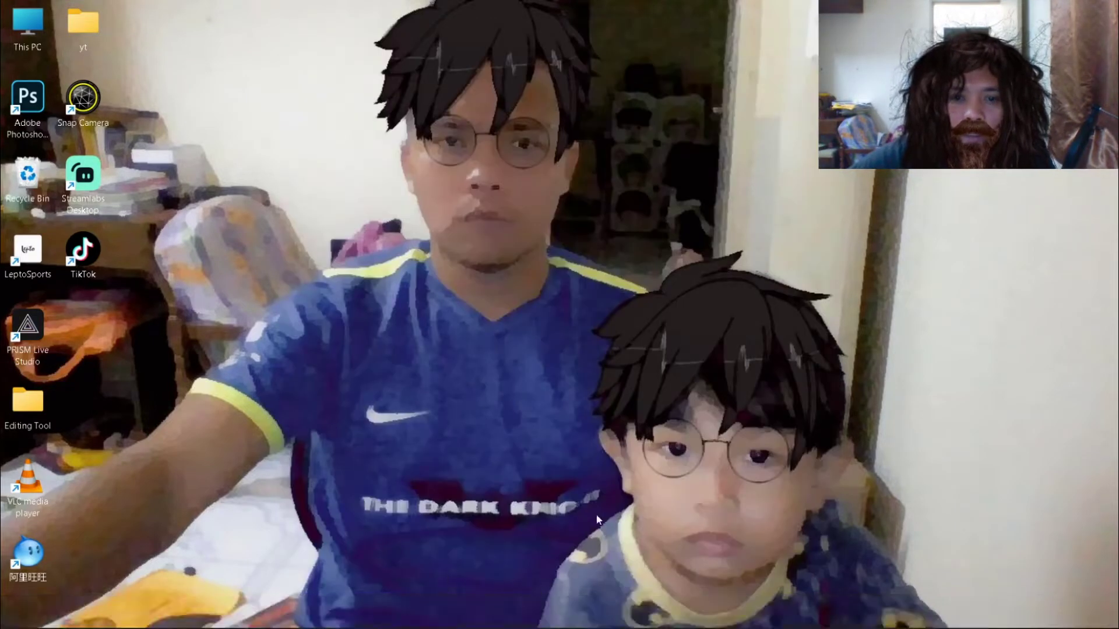
mouse_move(733, 620)
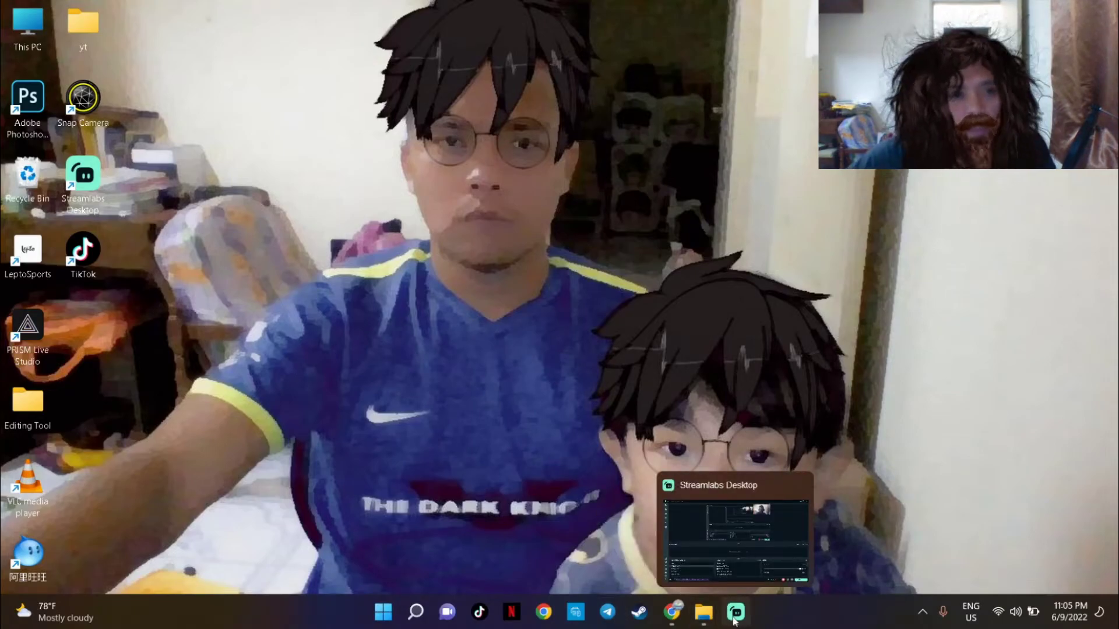
left_click(734, 621)
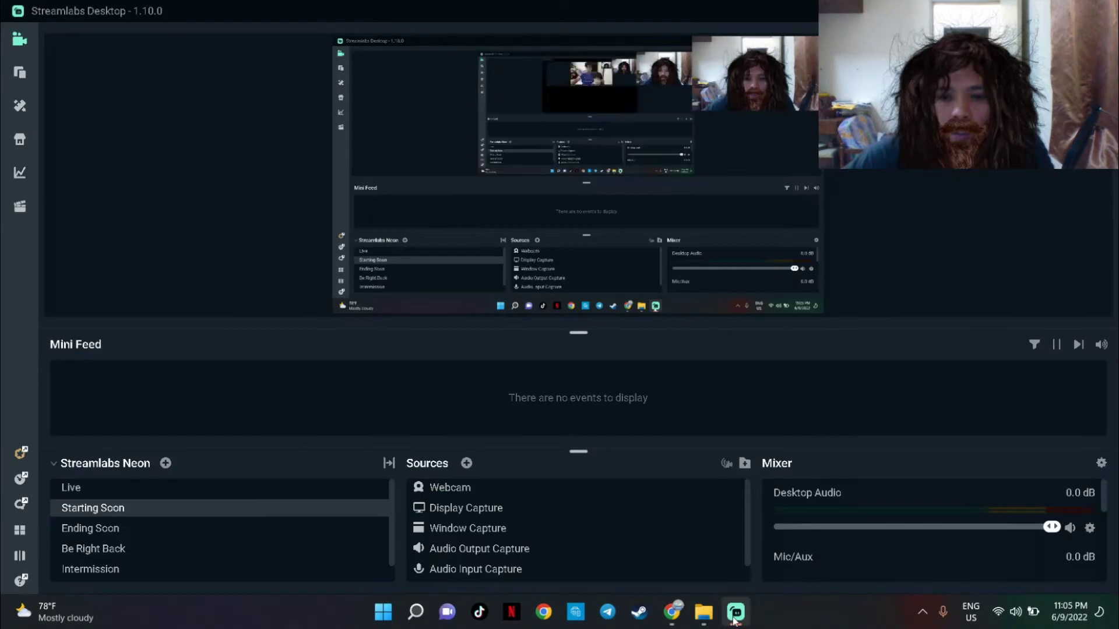
Step: Add the existing Webcam to the Starting Soon scene as a Video Capture Device source and delete the duplicate Webcam source
left_click(467, 464)
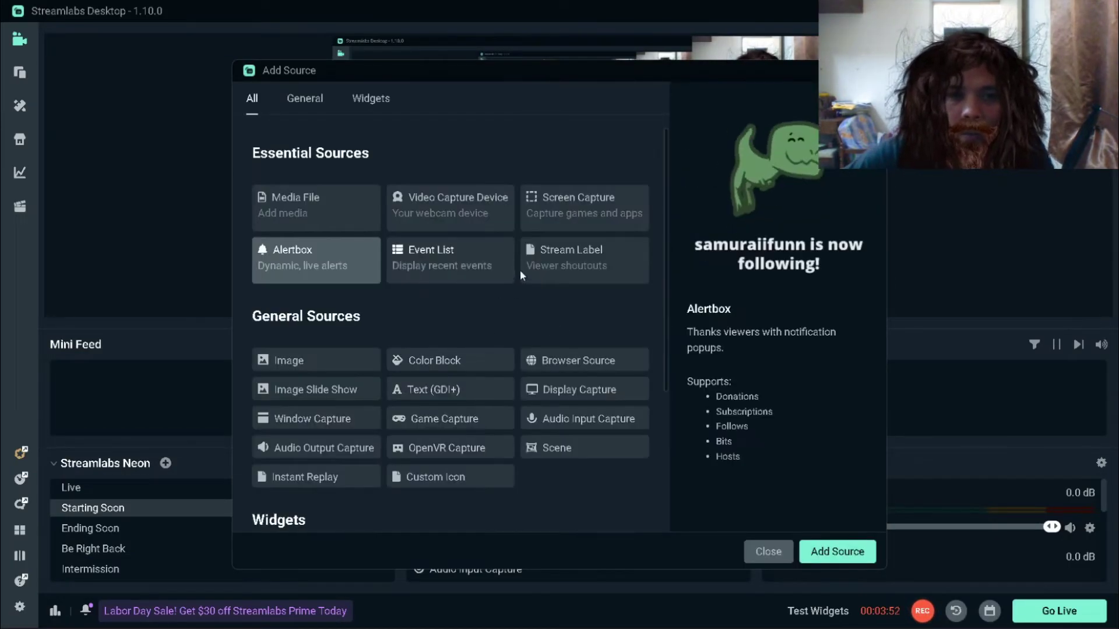
left_click(467, 206)
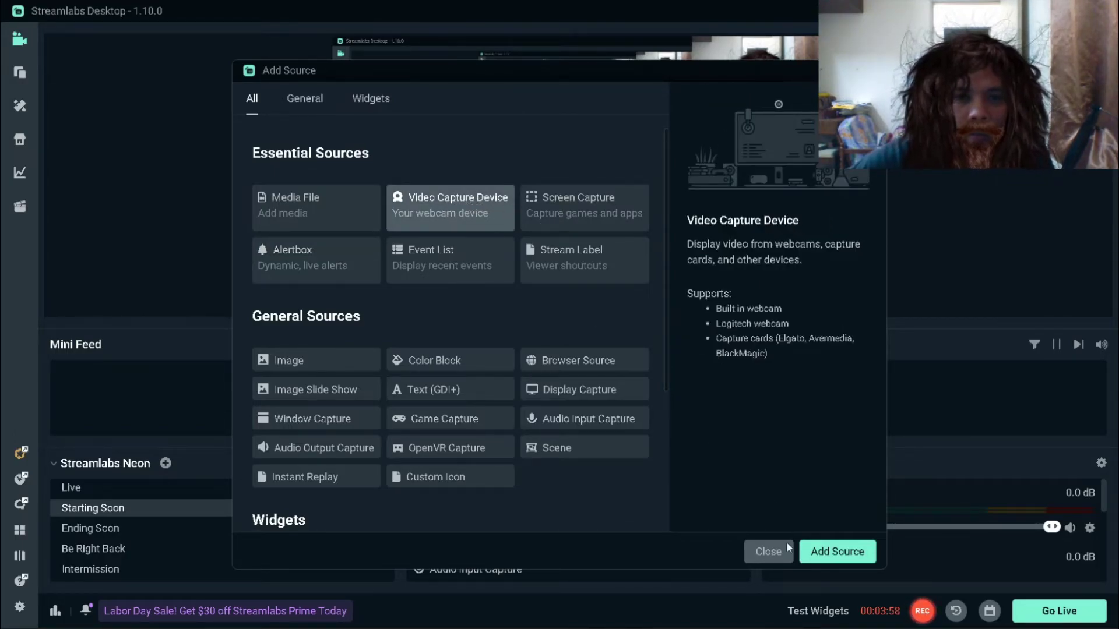
left_click(840, 559)
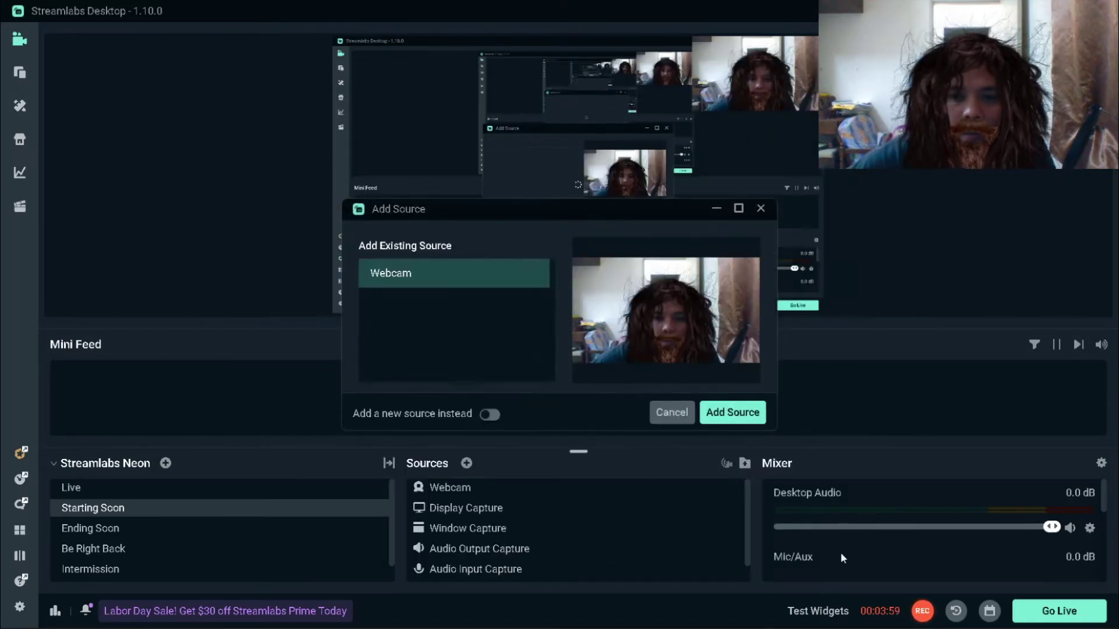
left_click(717, 413)
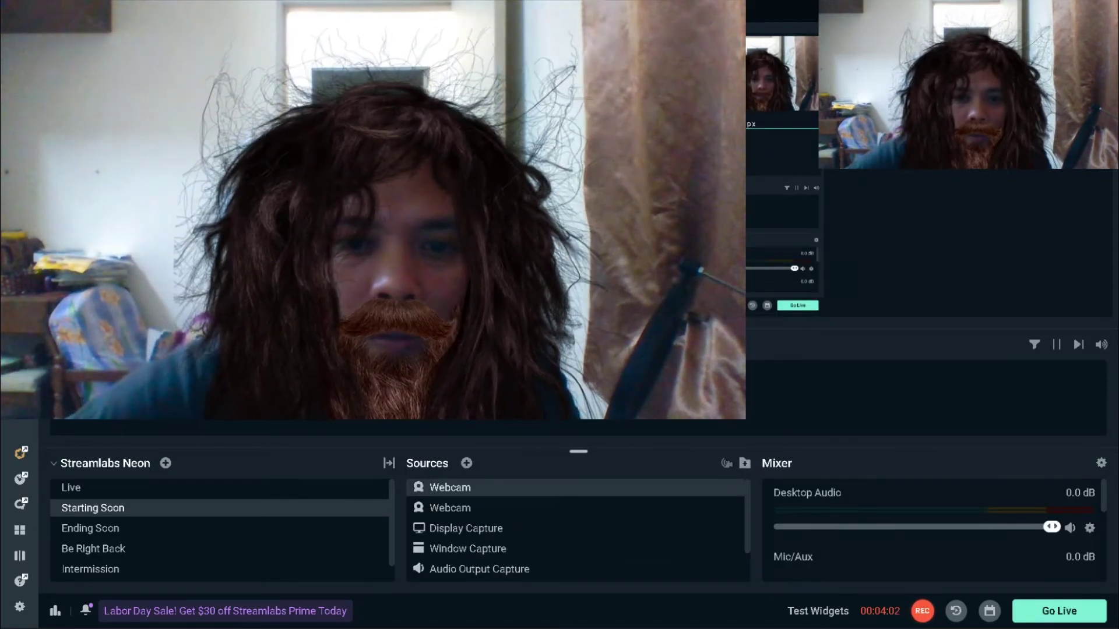
mouse_move(464, 495)
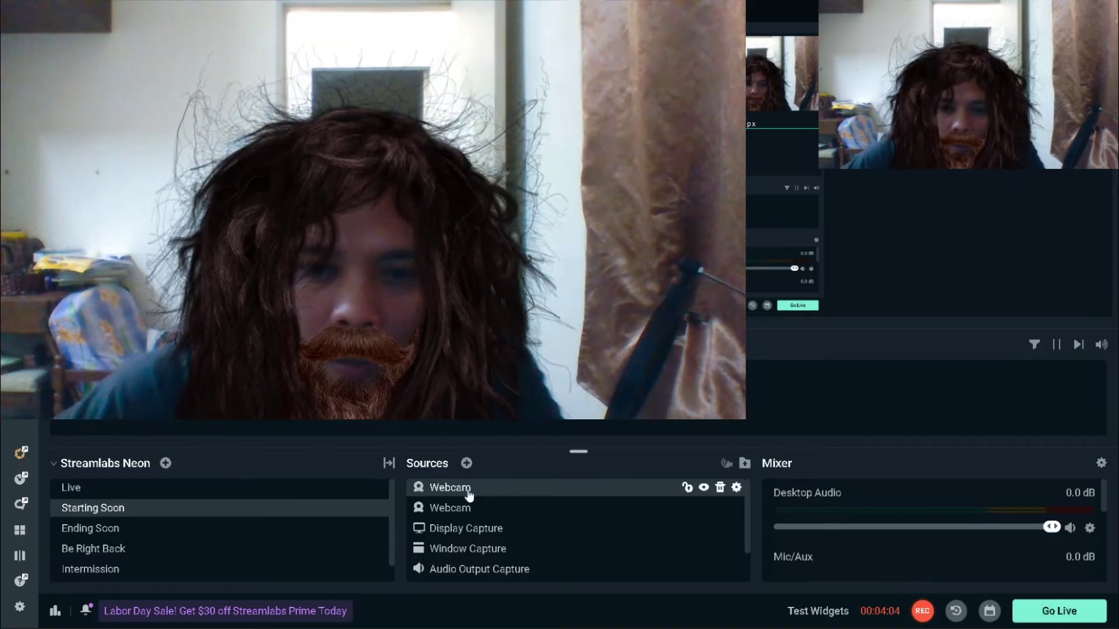
left_click(720, 487)
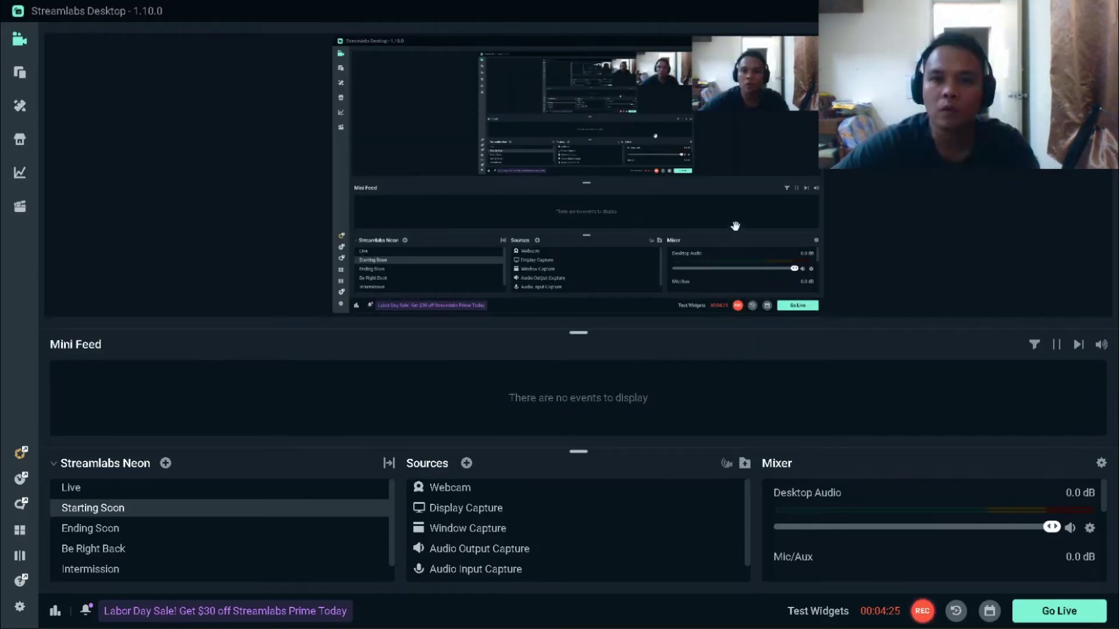